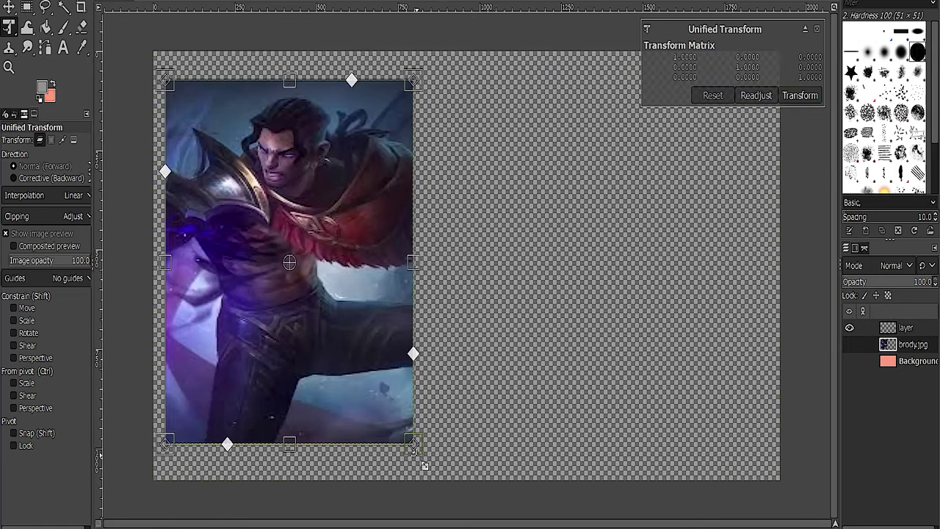
# Enlarge the brody.jpg picture to the full canvas height with Unified Transform and make the Background layer visible.
pyautogui.moveTo(426, 462); pyautogui.dragTo(488, 514)
pyautogui.press('Return')
pyautogui.click(849, 360)
# Paint the empty background beside the picture, dark blue in the upper area and pale grey-blue below.
pyautogui.press('p')
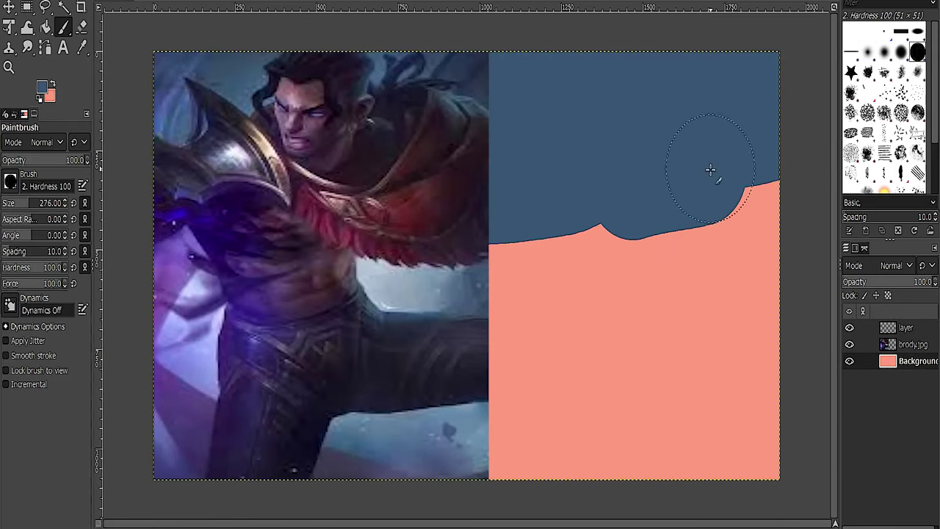
pyautogui.press('o')
pyautogui.click(61, 27)
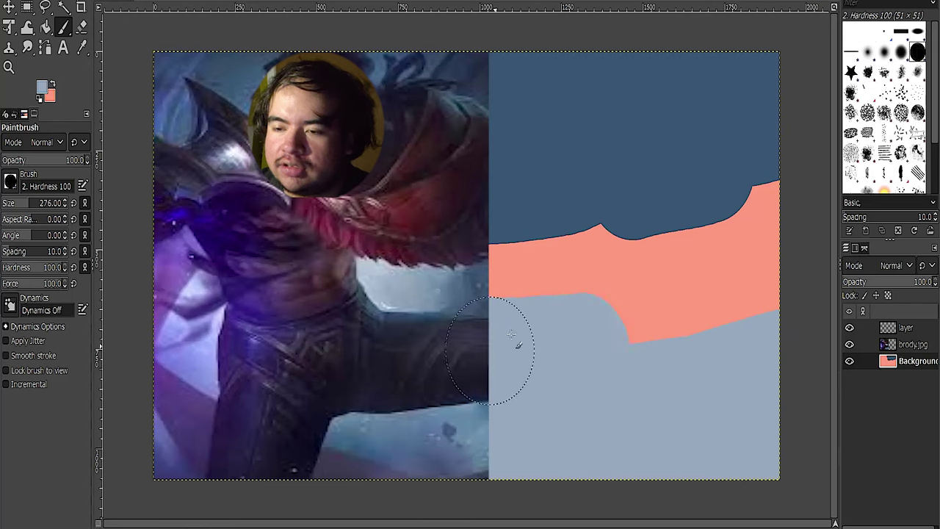
pyautogui.moveTo(528, 431); pyautogui.dragTo(552, 296)
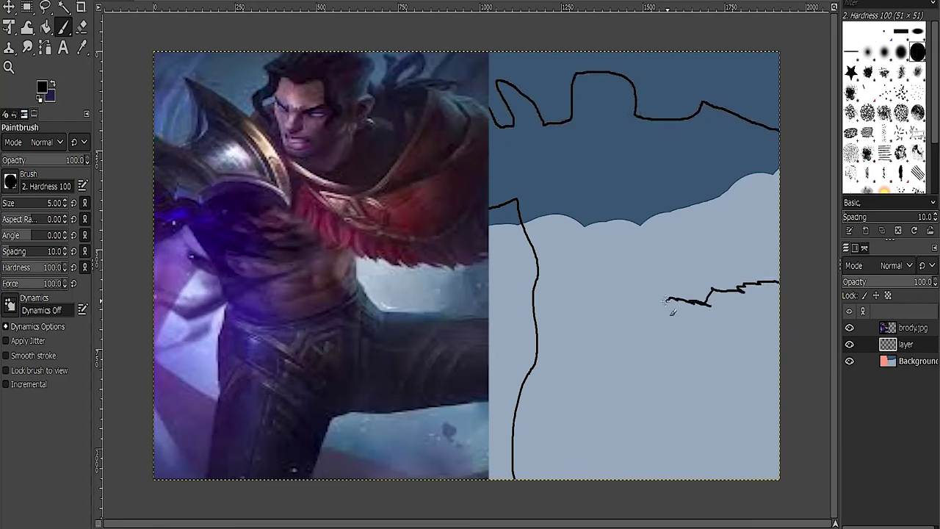
# Complete the figure's black outline, then colour the trousers dark purple with grey pattern lines and the torso brown.
pyautogui.moveTo(690, 415); pyautogui.dragTo(657, 426)
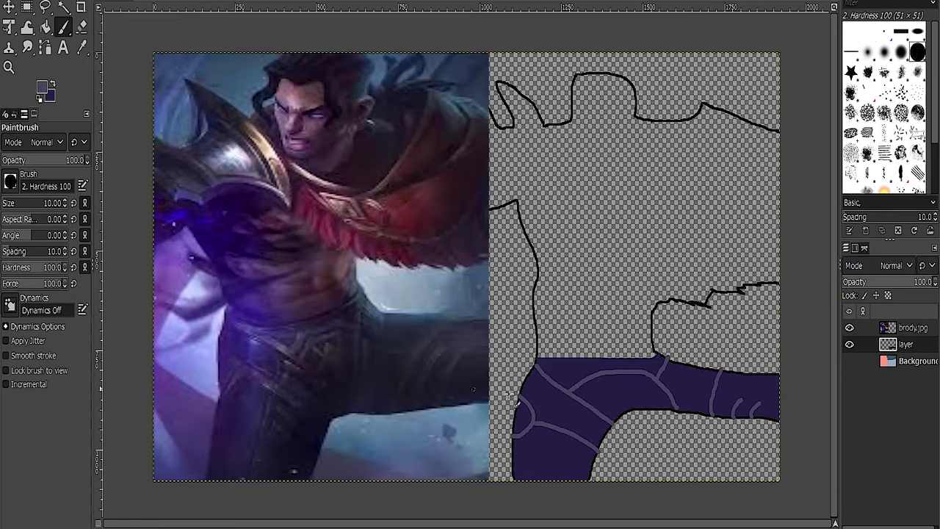
pyautogui.keyDown('ctrl'); pyautogui.scroll(-1, 514, 400); pyautogui.keyUp('ctrl')
pyautogui.hscroll(-3, 514, 400)
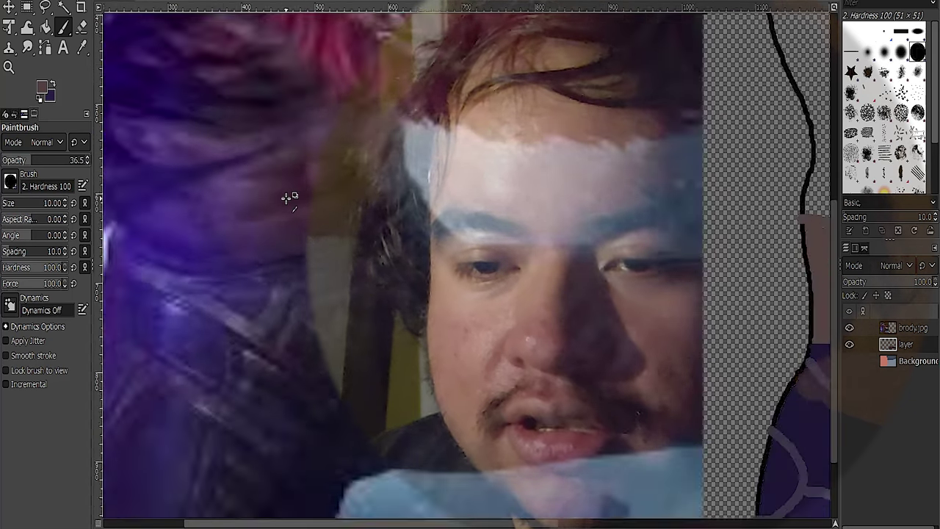
pyautogui.scroll(3, 287, 197)
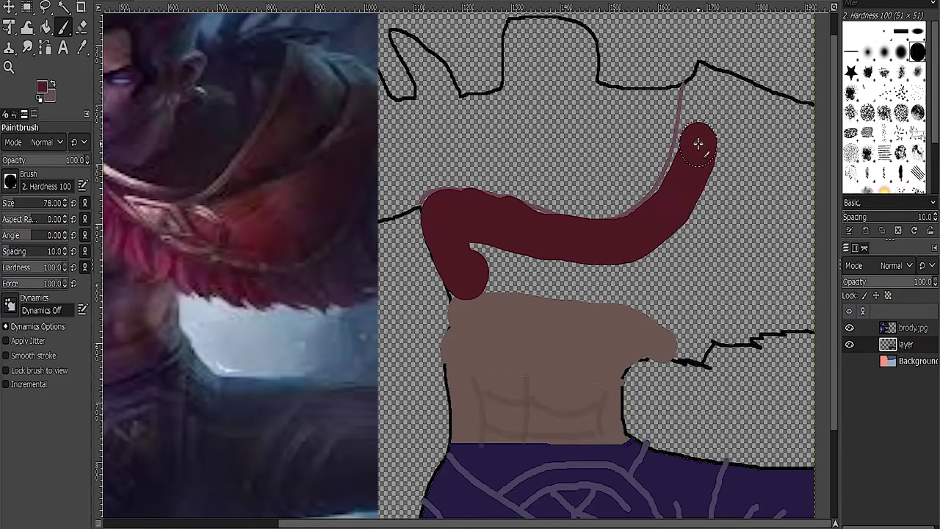
# Fill the figure's cape with dark red and draw a filled beige clasp with a beige ring on it.
pyautogui.moveTo(699, 140); pyautogui.dragTo(653, 267)
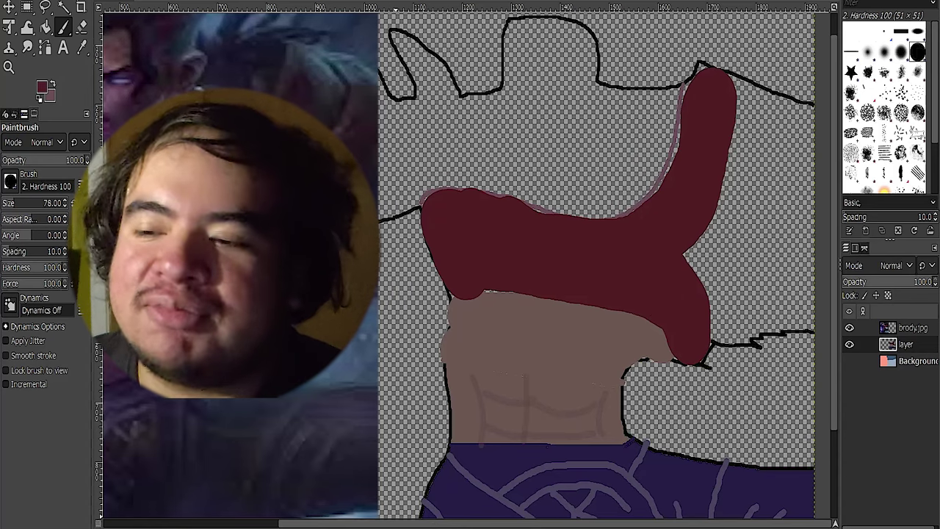
pyautogui.scroll(-2, 646, 342)
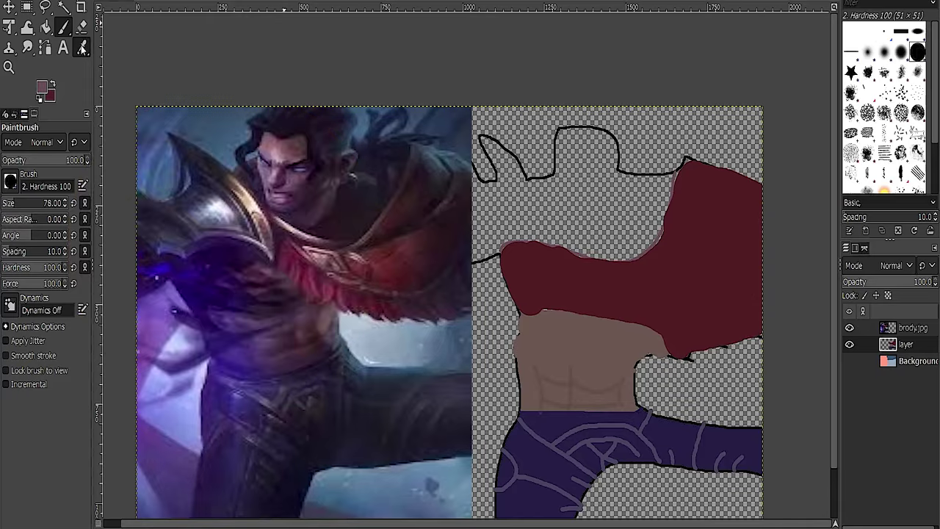
pyautogui.hotkey('shift', 'b')
pyautogui.scroll(-2, 470, 279)
pyautogui.scroll(2, 547, 223)
pyautogui.scroll(8, 514, 180)
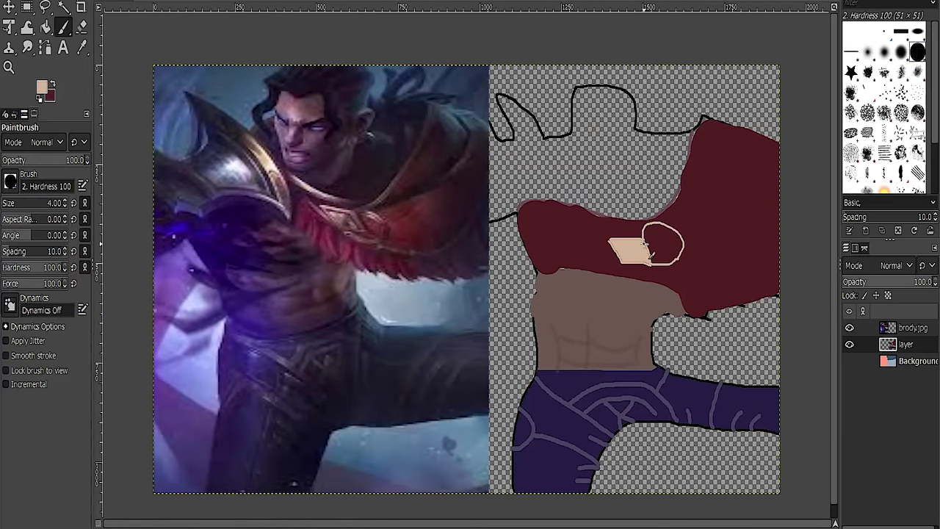
# Paint the dark collar, the purple-and-beige shoulder armour, and the brown face with black hair.
pyautogui.scroll(1, 665, 236)
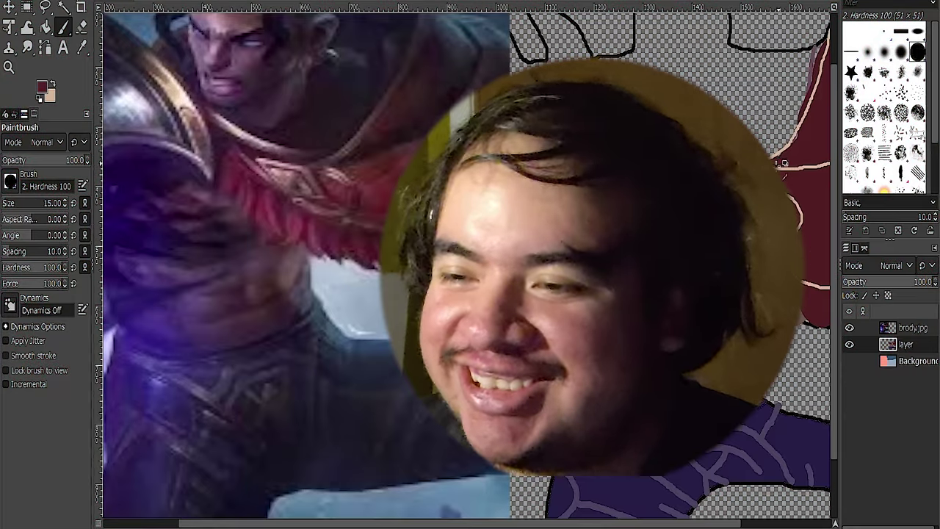
pyautogui.click(604, 140)
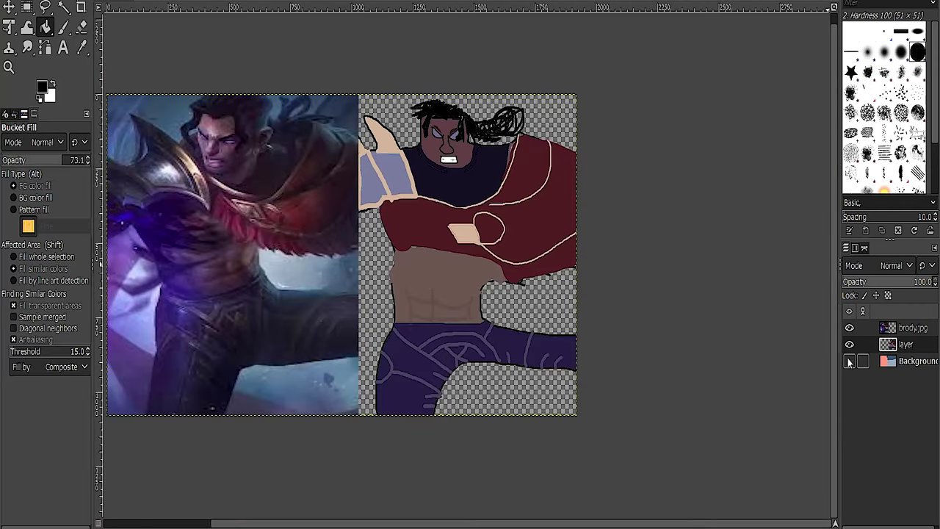
pyautogui.scroll(-1, 217, 250)
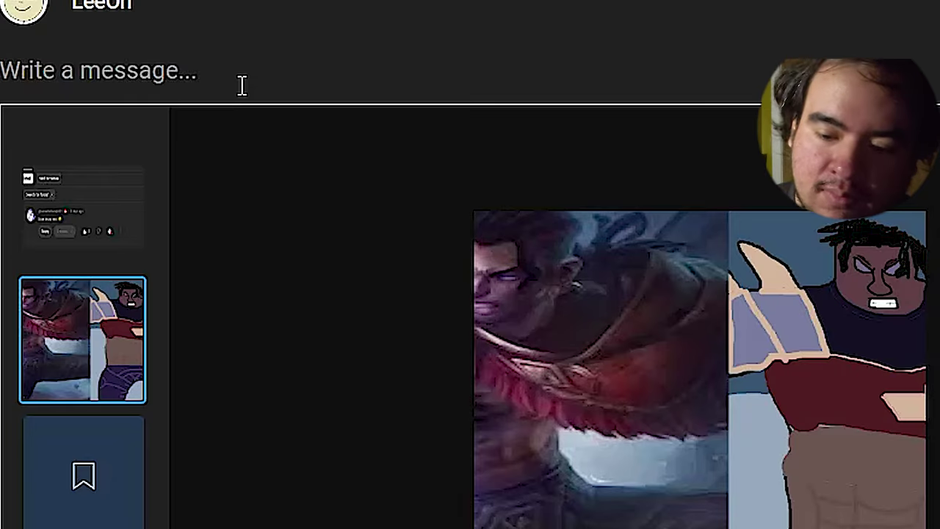
# Write "Which one is the original and which one did I draw?" as the message and publish the post.
pyautogui.write('Which one')
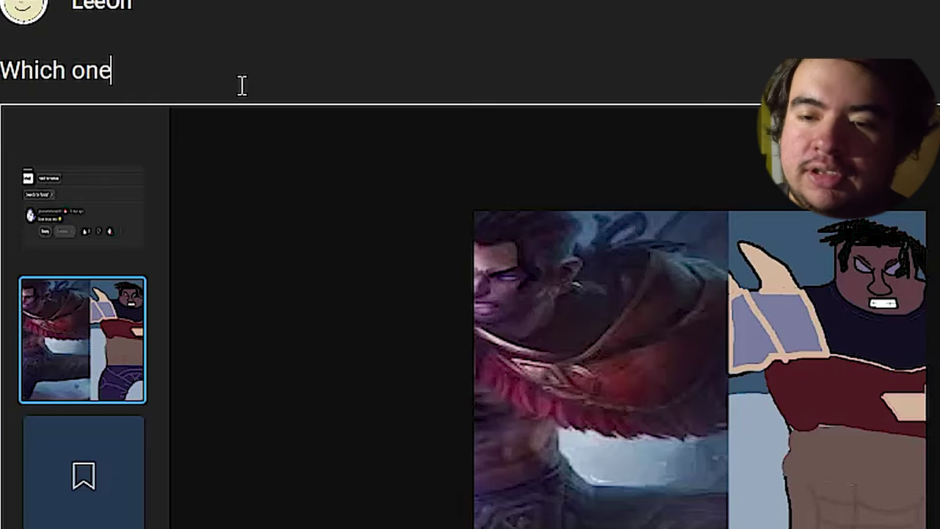
pyautogui.write(' is the original ')
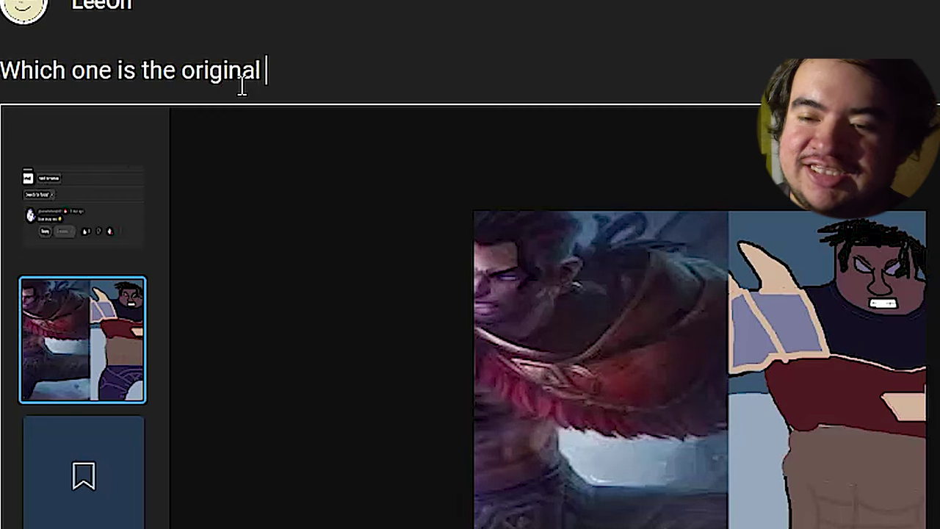
pyautogui.write('and which one did')
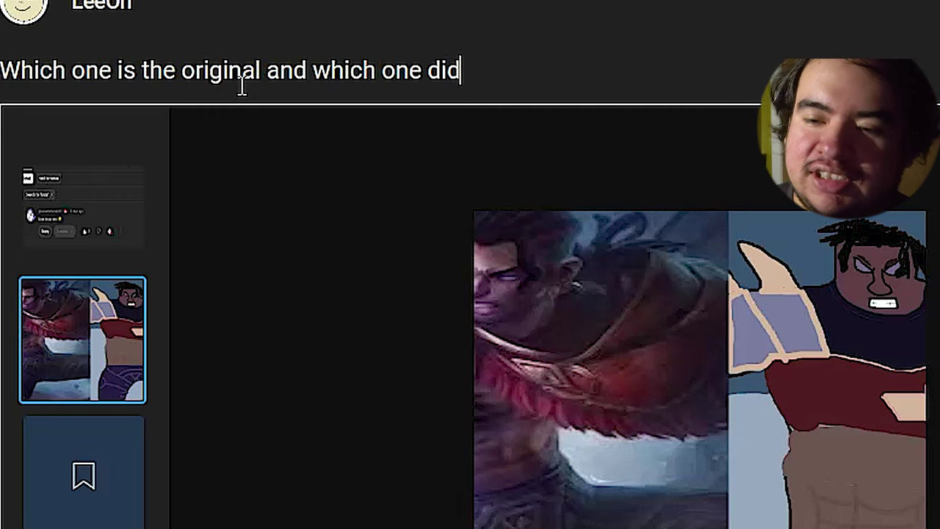
pyautogui.write(' I draw>')
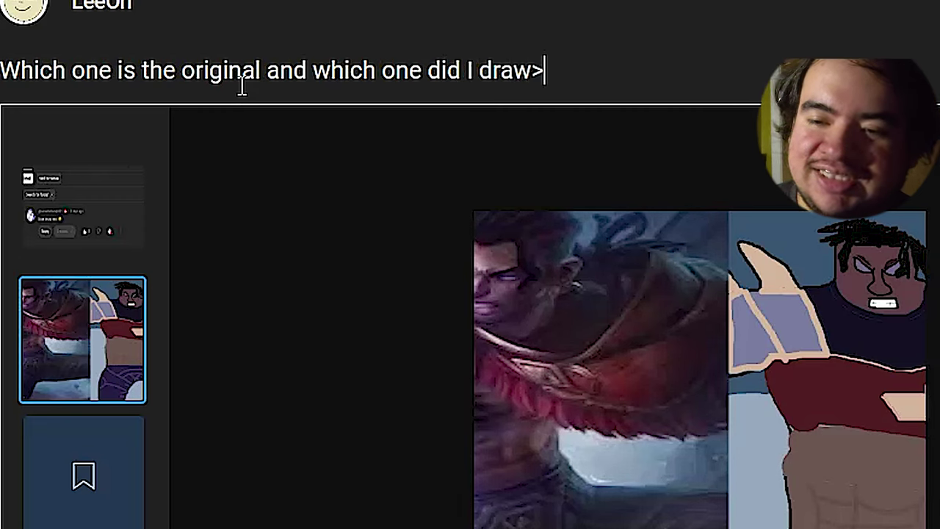
pyautogui.press('BackSpace')
pyautogui.write('?')
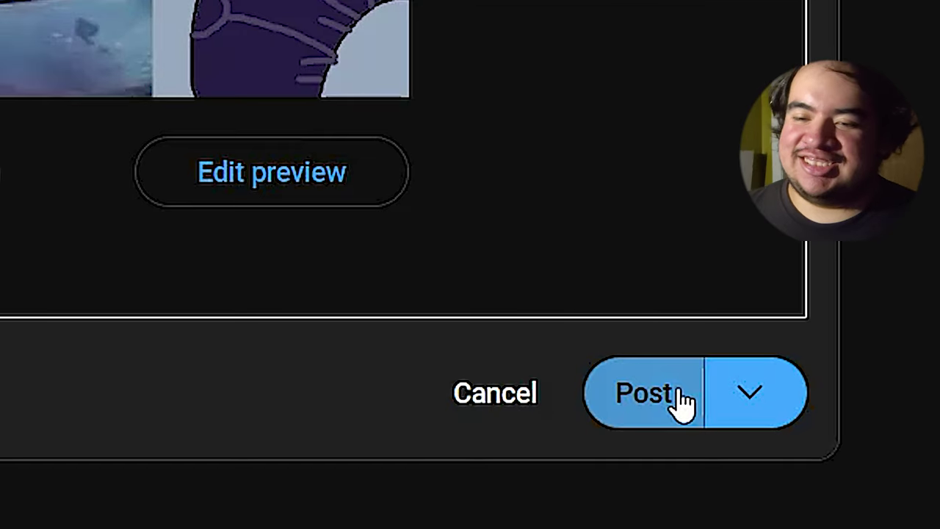
pyautogui.click(675, 399)
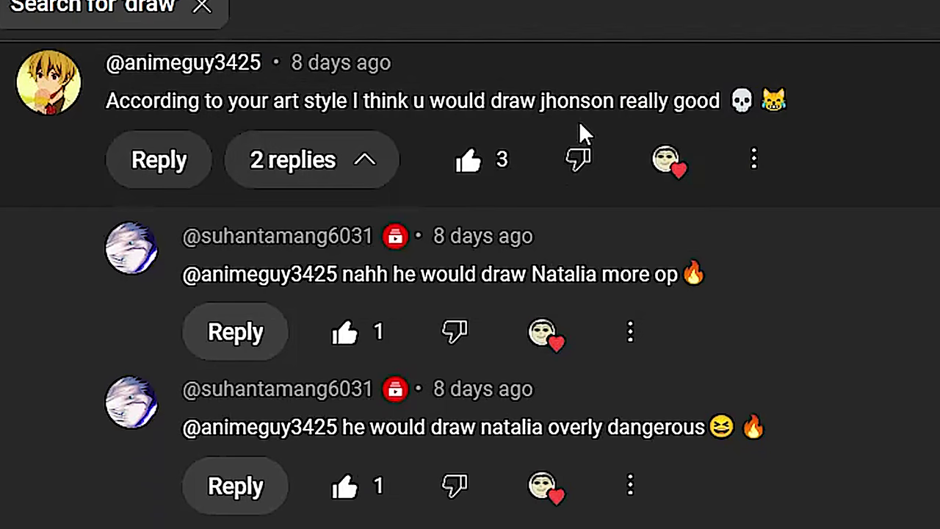
# Highlight the character name "jhonson" in the comment suggesting what to draw.
pyautogui.doubleClick(542, 93)
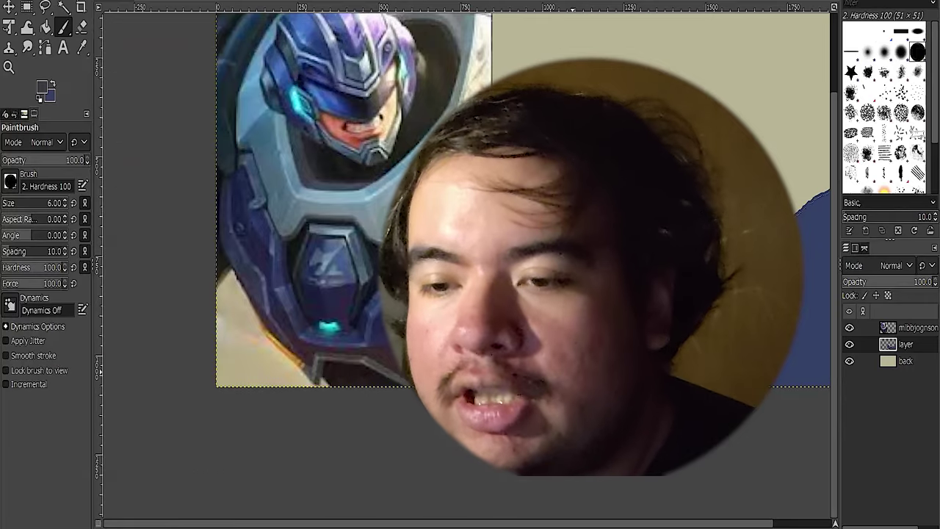
# Paint the upper armour grey and add dark panel lines, a chest emblem and a turquoise light to the blue armour.
pyautogui.press('-')
pyautogui.moveTo(423, 524); pyautogui.dragTo(448, 524)
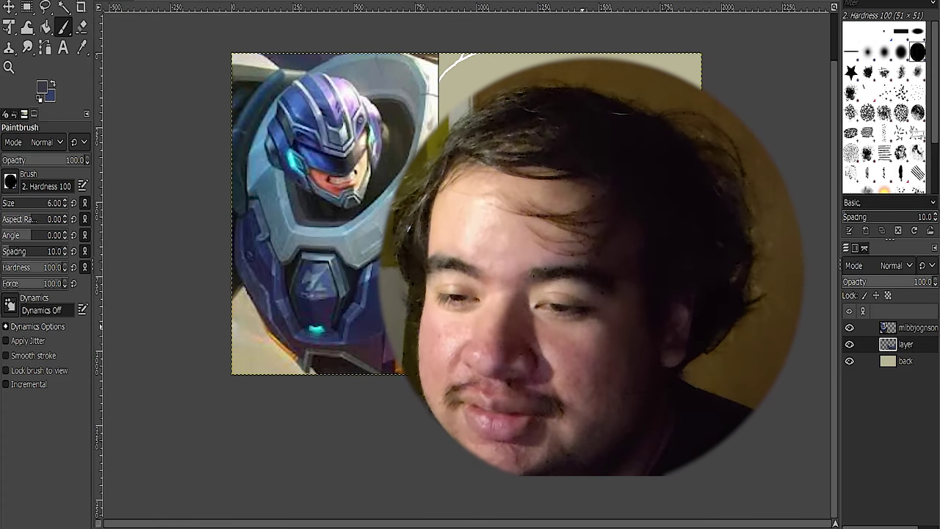
pyautogui.scroll(1, 272, 310)
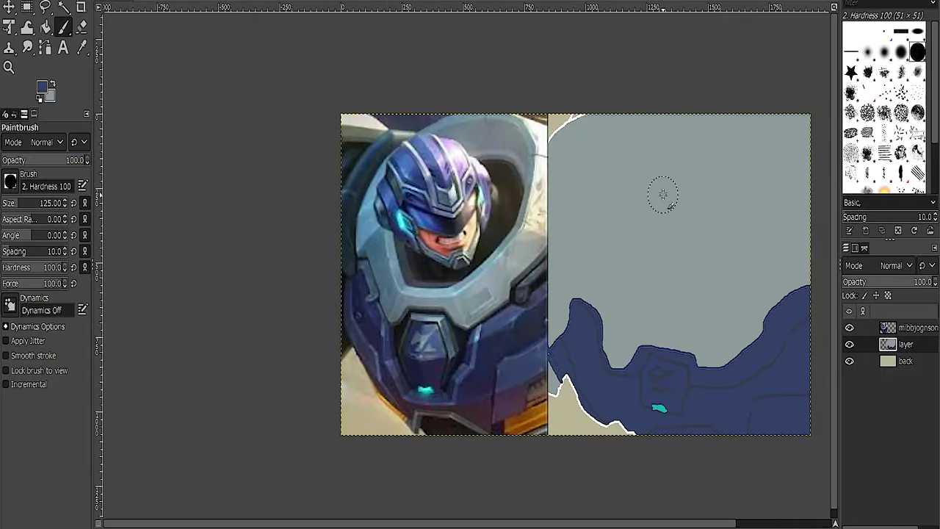
# Paint the black opening and a blue helmet with grey ear pieces, dark blue visor and peach face.
pyautogui.moveTo(662, 194); pyautogui.dragTo(712, 246)
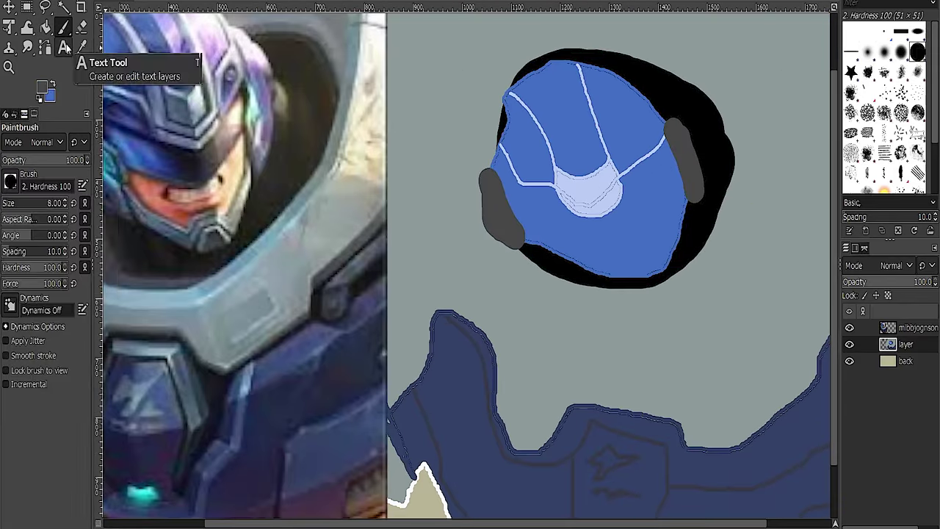
pyautogui.moveTo(635, 250); pyautogui.dragTo(551, 68)
pyautogui.scroll(-3, 595, 154)
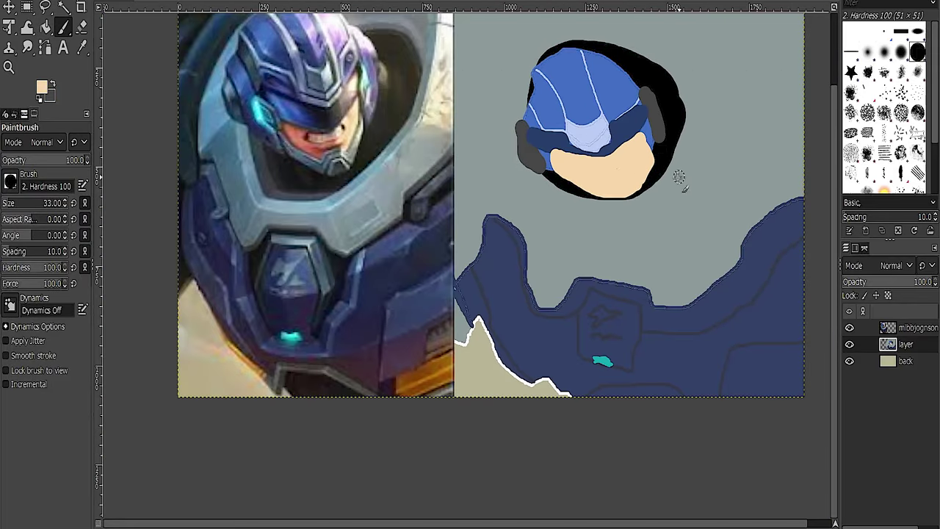
pyautogui.scroll(-1, 622, 137)
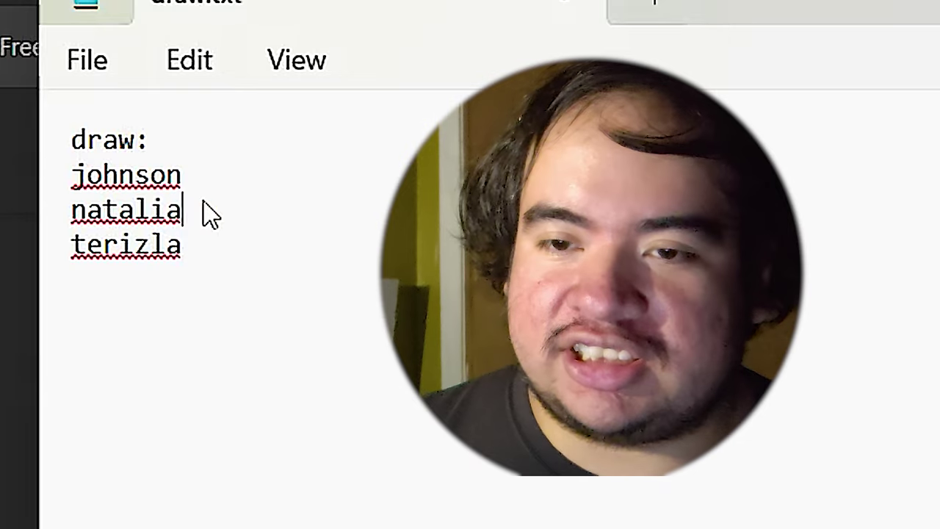
# Highlight natalia and johnson in the list of characters in the text file.
pyautogui.moveTo(206, 207); pyautogui.dragTo(109, 203)
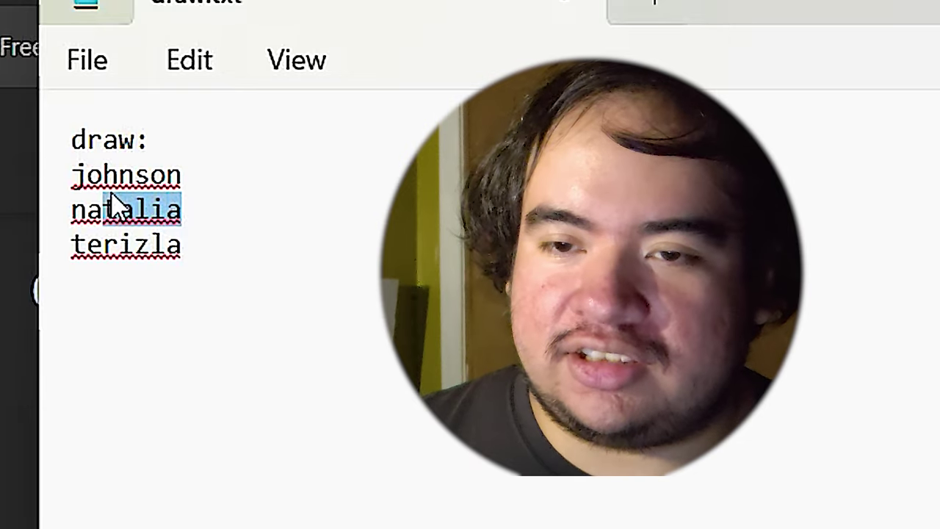
pyautogui.moveTo(193, 187); pyautogui.dragTo(56, 183)
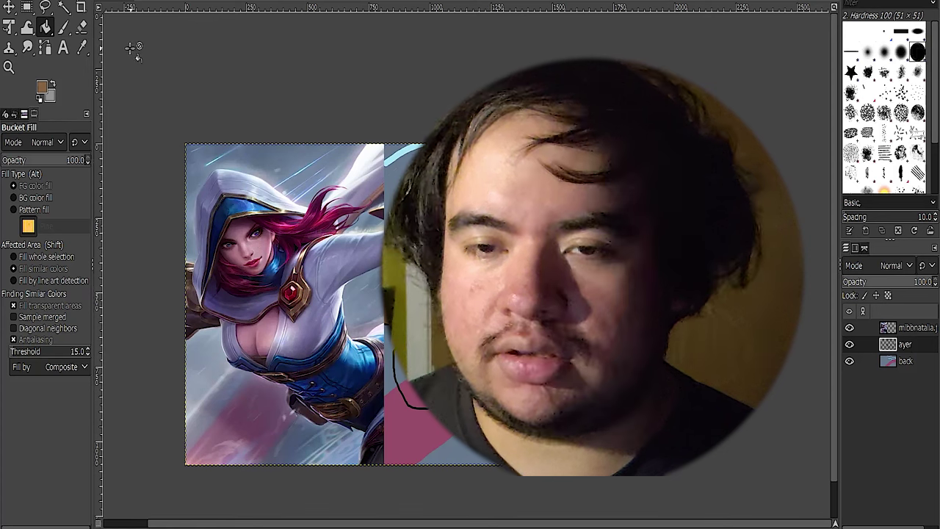
# Paint the hooded figure's hood and cloak white along the black outline.
pyautogui.press('p')
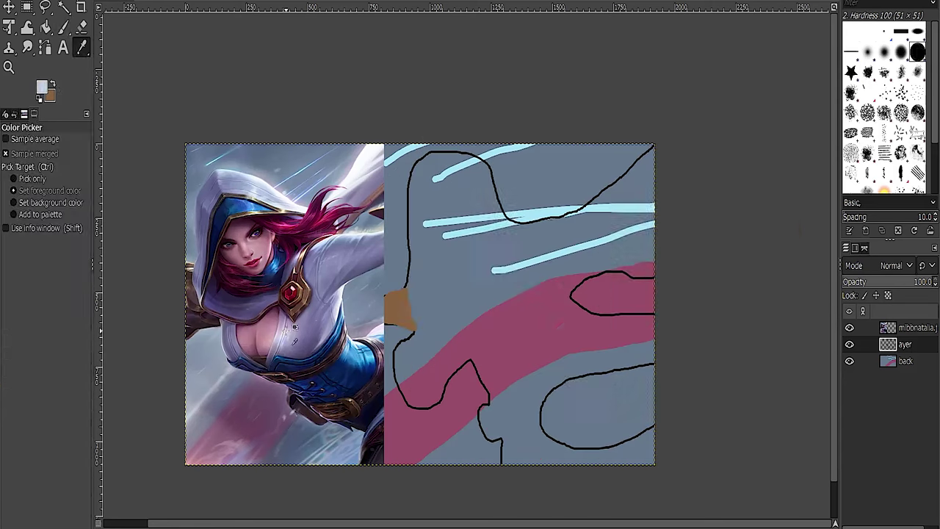
pyautogui.moveTo(412, 152); pyautogui.dragTo(629, 178)
pyautogui.moveTo(514, 440); pyautogui.dragTo(477, 339)
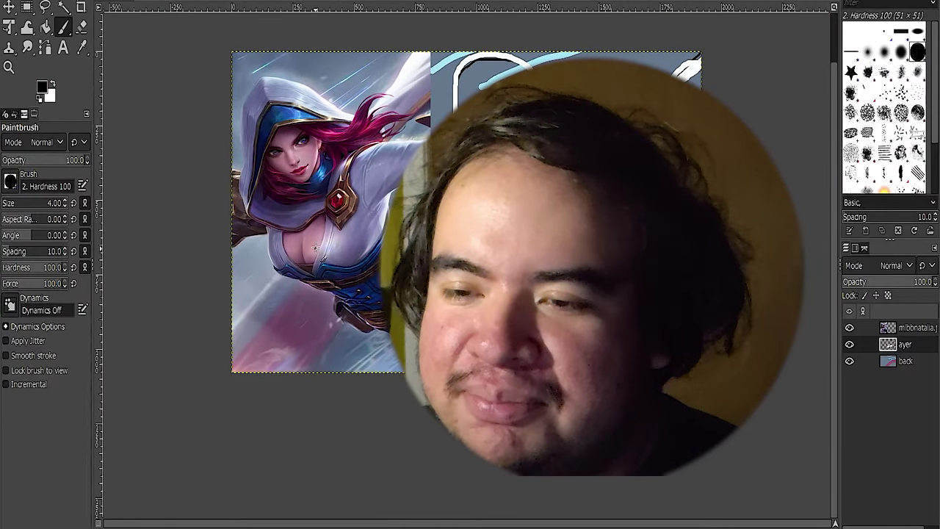
pyautogui.scroll(-1, 528, 211)
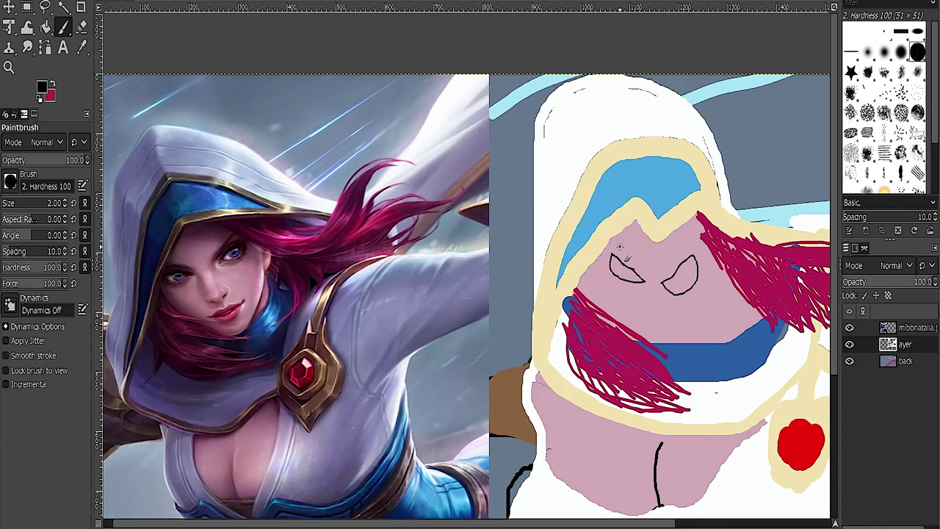
# Draw slanted black eyebrows and a small nose on the hooded face, and fill both eyes with white.
pyautogui.moveTo(619, 247); pyautogui.dragTo(648, 278)
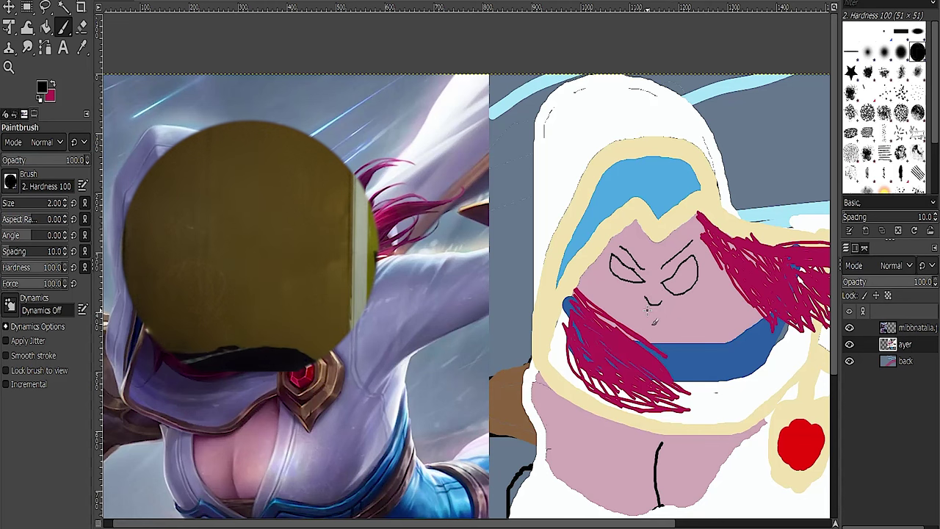
pyautogui.press('d')
pyautogui.press('x')
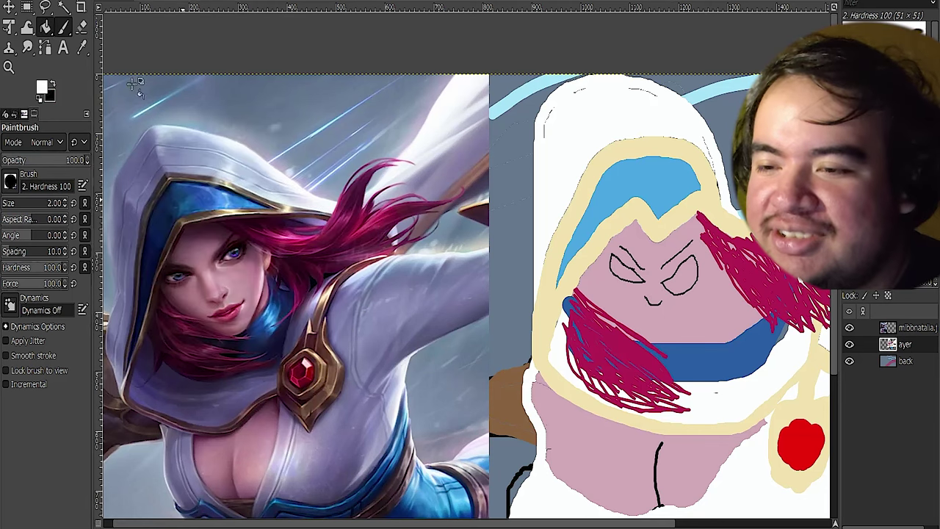
pyautogui.hotkey('shift', 'b')
pyautogui.scroll(2, 648, 312)
pyautogui.click(609, 242)
pyautogui.click(735, 264)
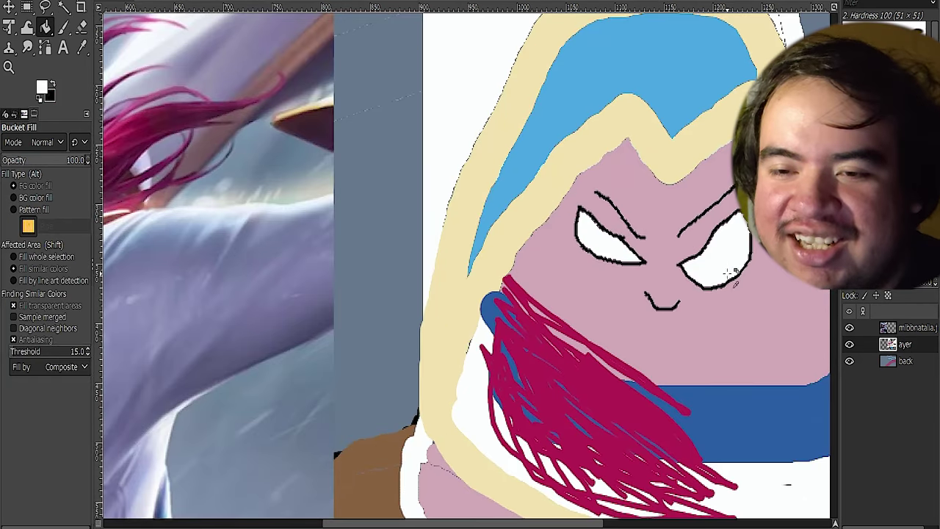
pyautogui.scroll(-3, 397, 270)
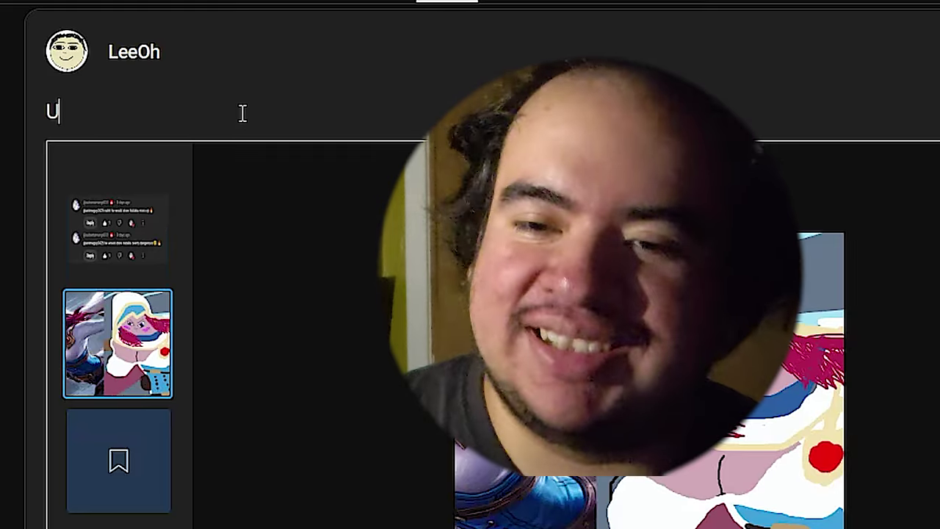
# Write "UwU" as the message of the post with the hooded figure's drawing.
pyautogui.write('wU')
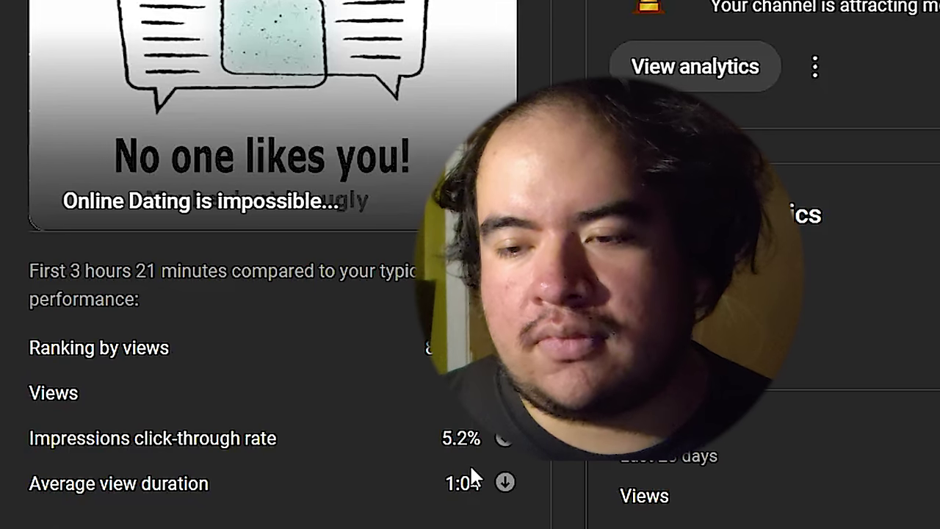
pyautogui.moveTo(459, 481)
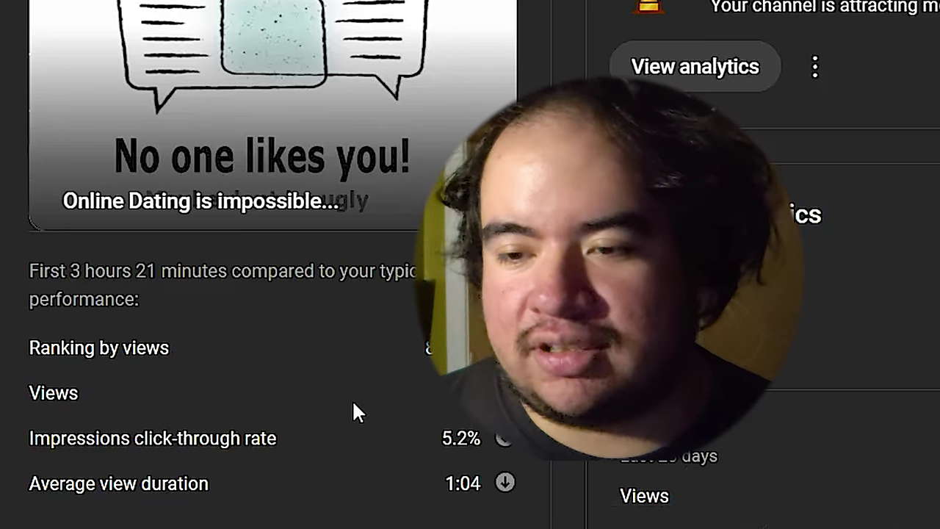
pyautogui.scroll(-10, 352, 386)
pyautogui.scroll(-2, 406, 242)
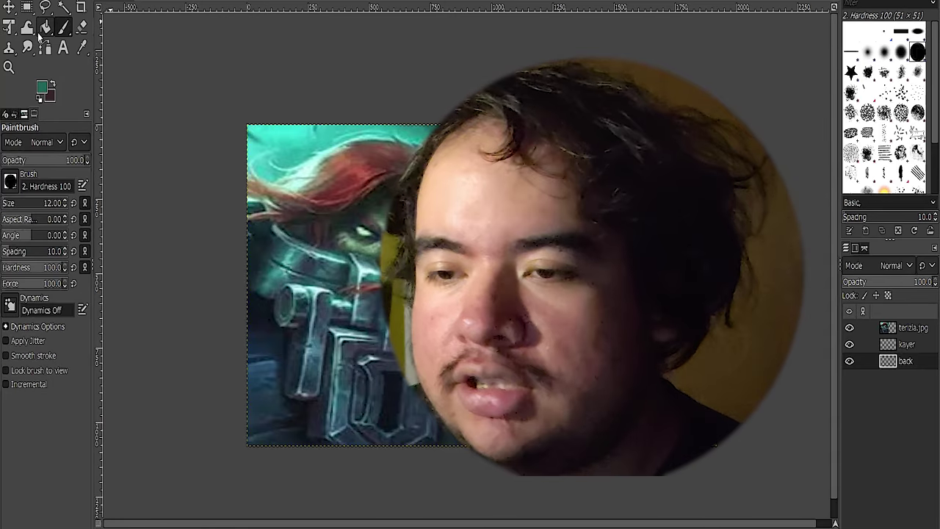
# Fill the back layer with dark green and set the paintbrush colour to black (000000) for drawing on the kayer layer.
pyautogui.hotkey('shift', 'b')
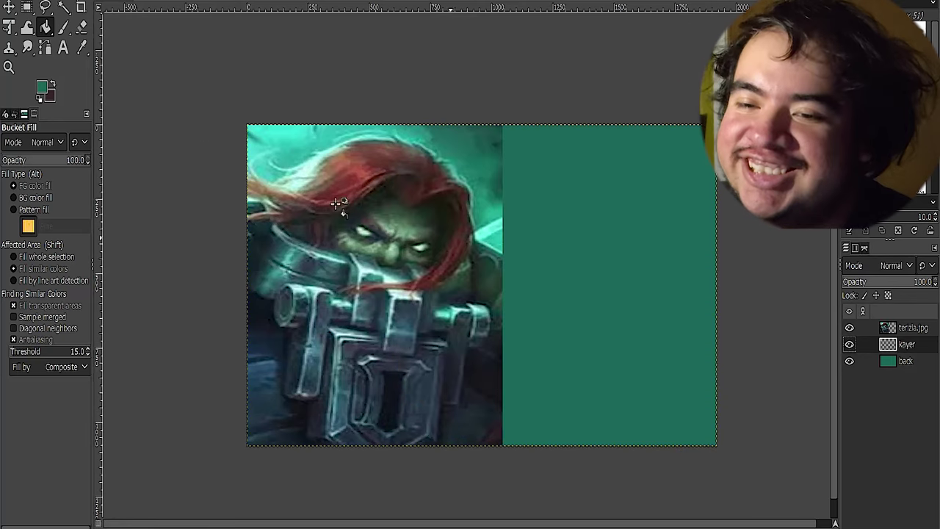
pyautogui.click(62, 27)
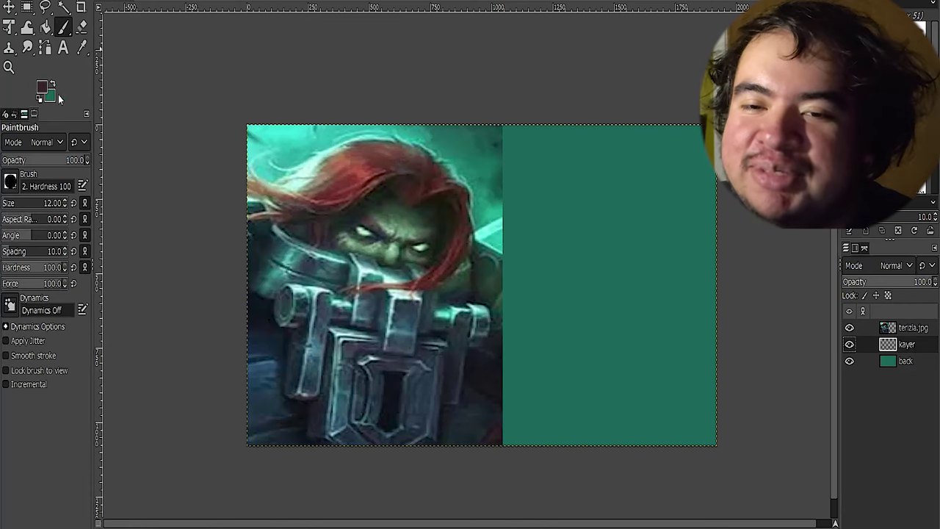
pyautogui.click(47, 89)
pyautogui.moveTo(44, 130); pyautogui.dragTo(37, 193)
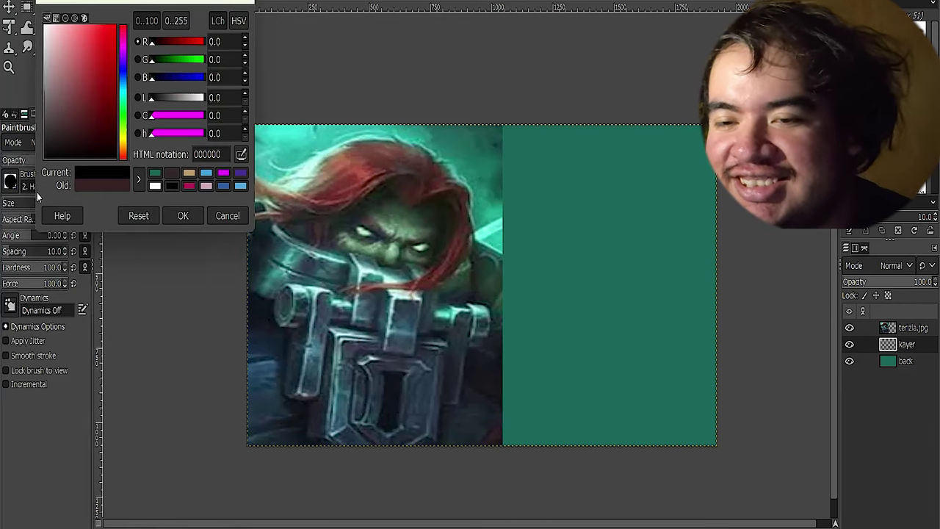
pyautogui.press('Return')
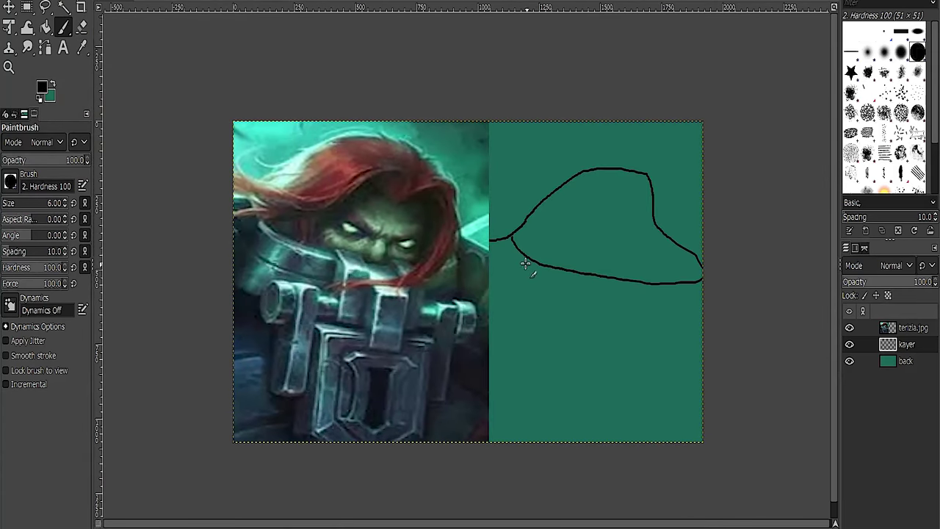
# Draw the black outline of the collar and armour below the head, and fill the head light green and the armour slate blue.
pyautogui.moveTo(525, 264)
pyautogui.mouseDown()
pyautogui.moveTo(528, 336)
pyautogui.moveTo(510, 329)
pyautogui.moveTo(573, 262)
pyautogui.mouseUp()
pyautogui.click(572, 262)
pyautogui.click(63, 28)
pyautogui.click(44, 28)
pyautogui.click(624, 147)
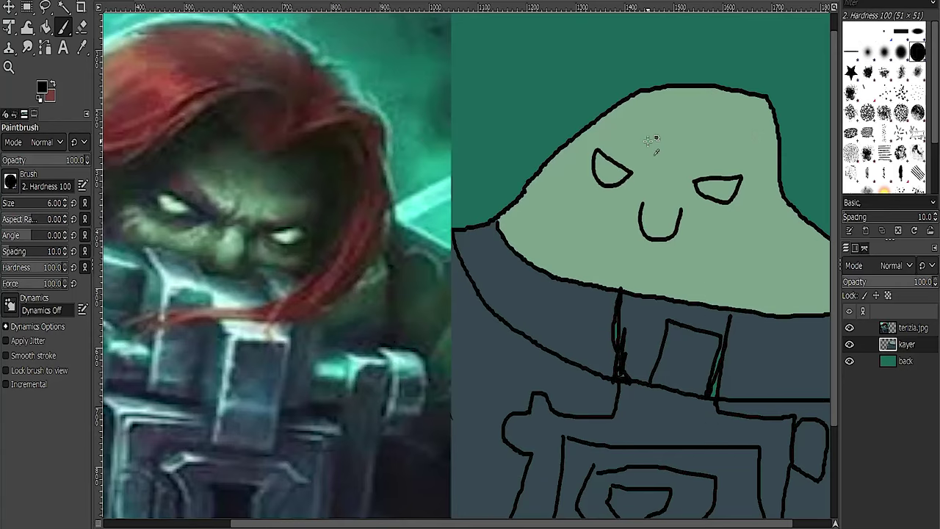
# Paint red hair strands around the green head, add slanted black eyebrows and fill both eyes with a very pale green.
pyautogui.scroll(-2, 649, 139)
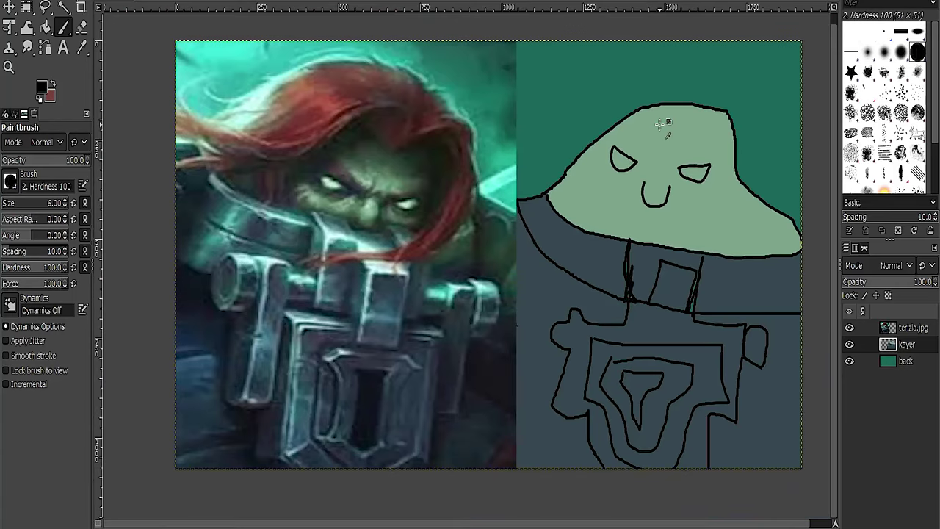
pyautogui.scroll(1, 658, 141)
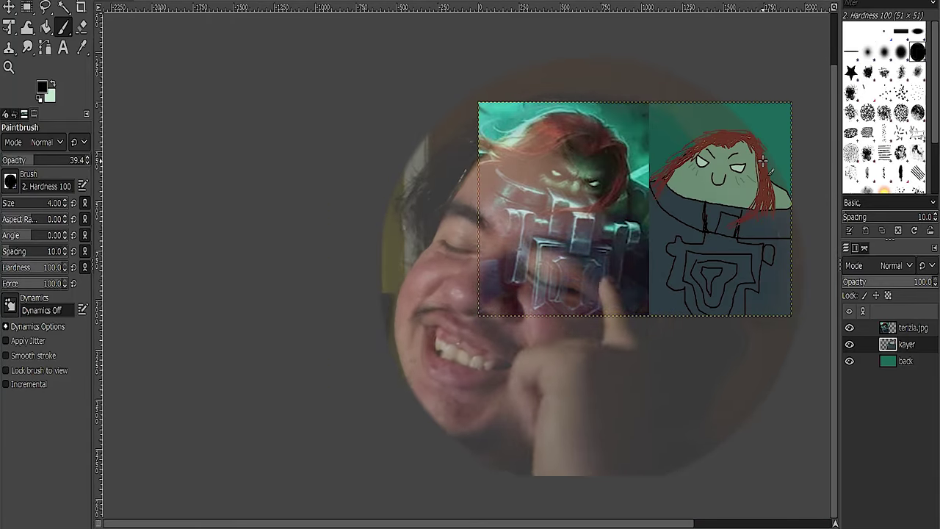
pyautogui.scroll(2, 764, 160)
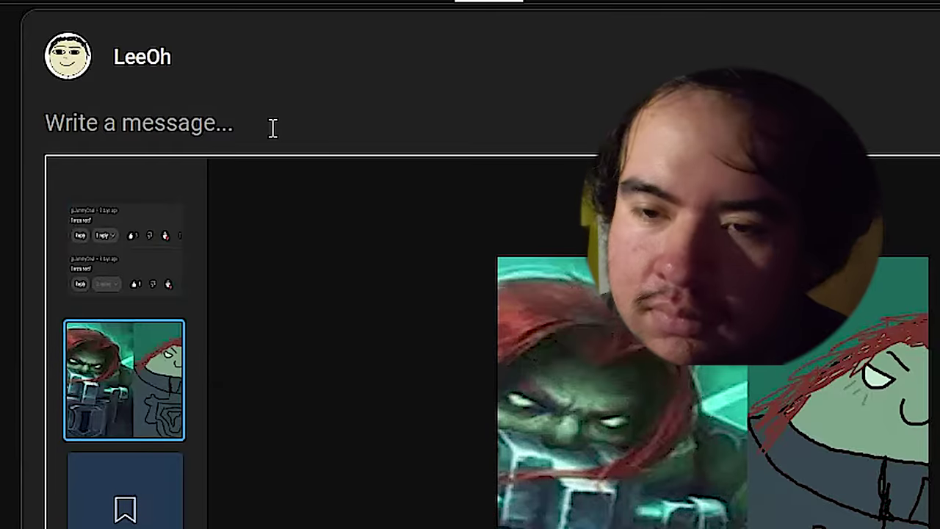
# Write "This is what you wanted" as the message of the post with the red-haired figure's drawing.
pyautogui.click(271, 128)
pyautogui.write('This is what you wanted')
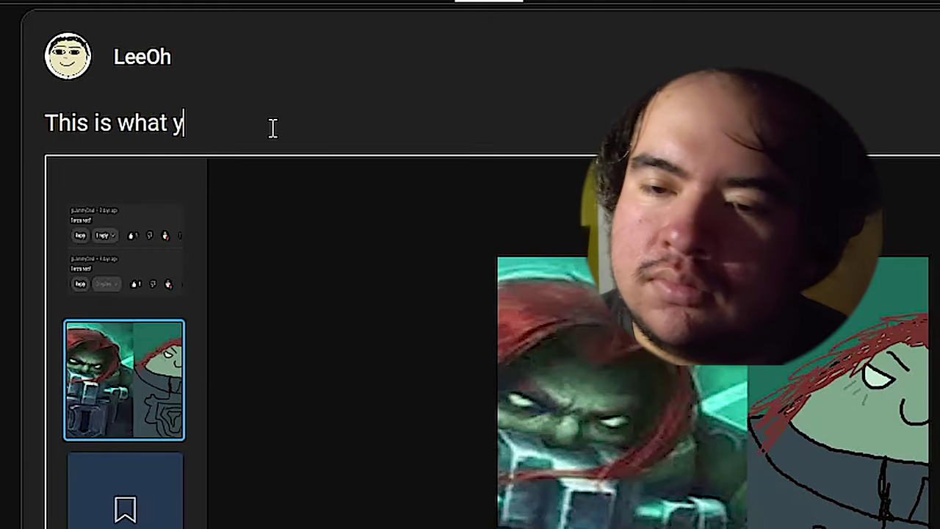